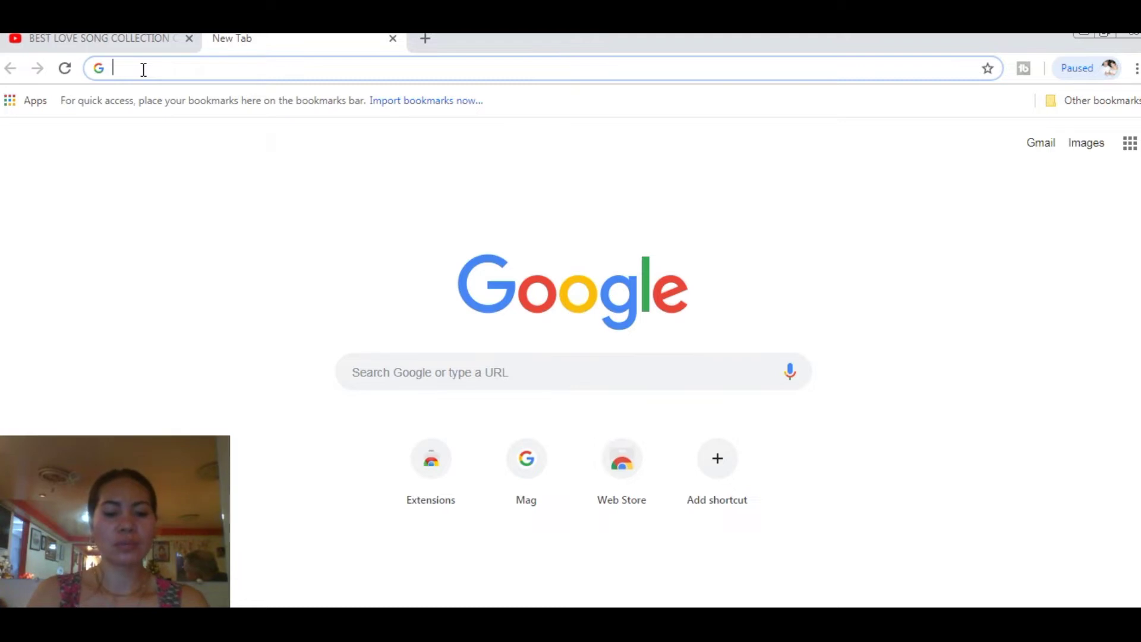
{"action": "type", "text": "whats my ip"}
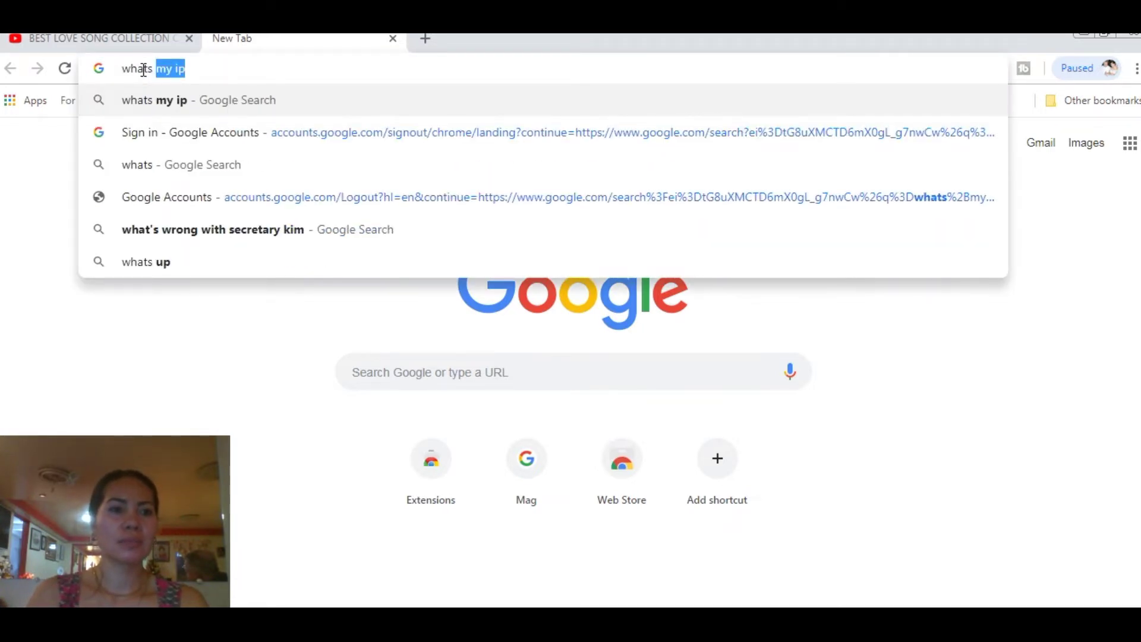
Search Google for 'whats my ip' to see 112.203.239.191, then open a new tab.
{"action": "key", "text": "Return"}
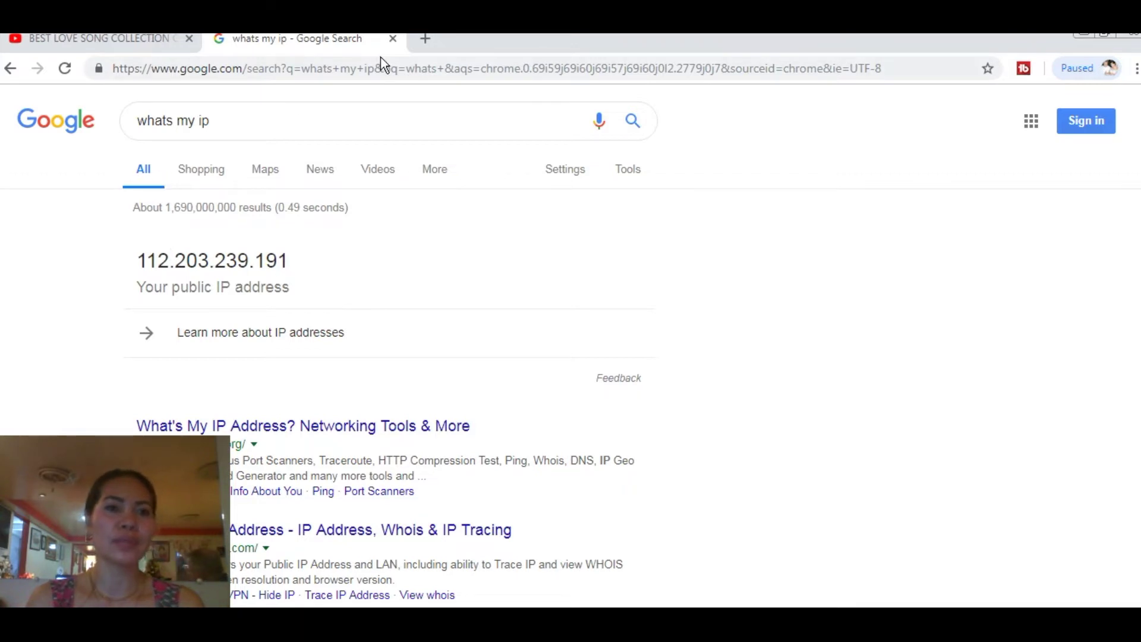
{"action": "left_click", "coordinate": [424, 41]}
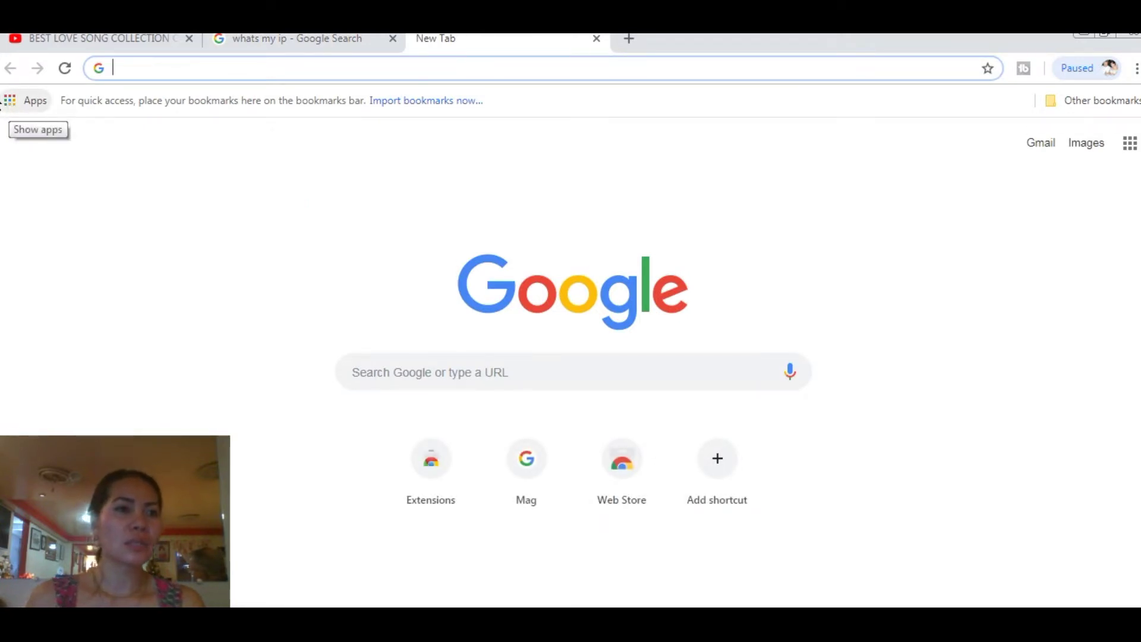
Search the Chrome Web Store for 'browsec' from Apps and pick the Browsec VPN result.
{"action": "left_click", "coordinate": [12, 104]}
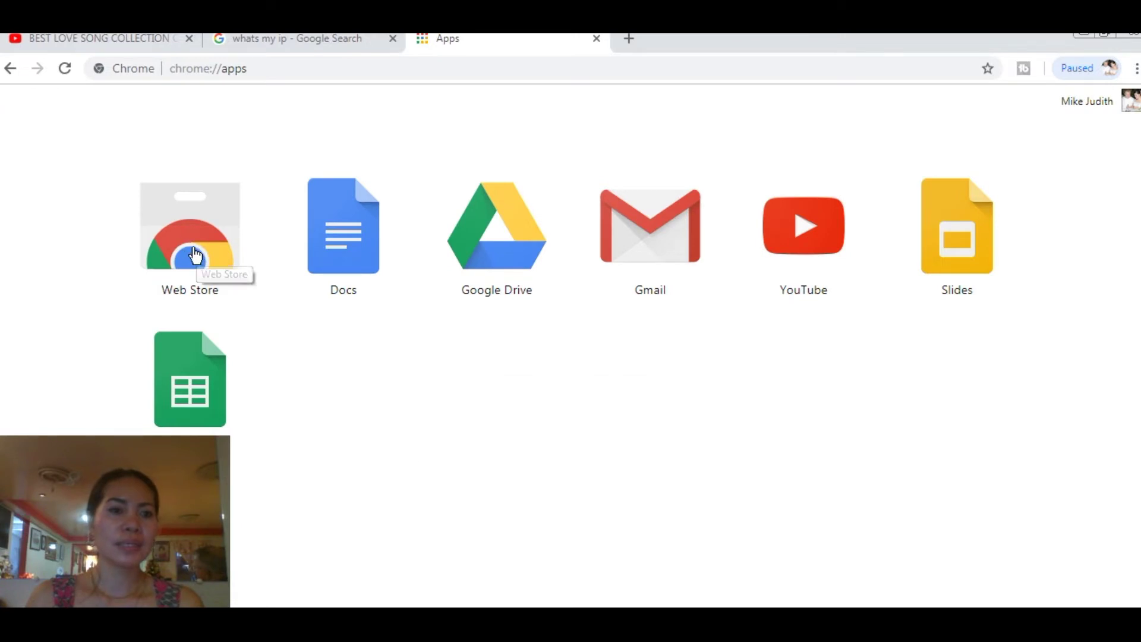
{"action": "left_click", "coordinate": [193, 256]}
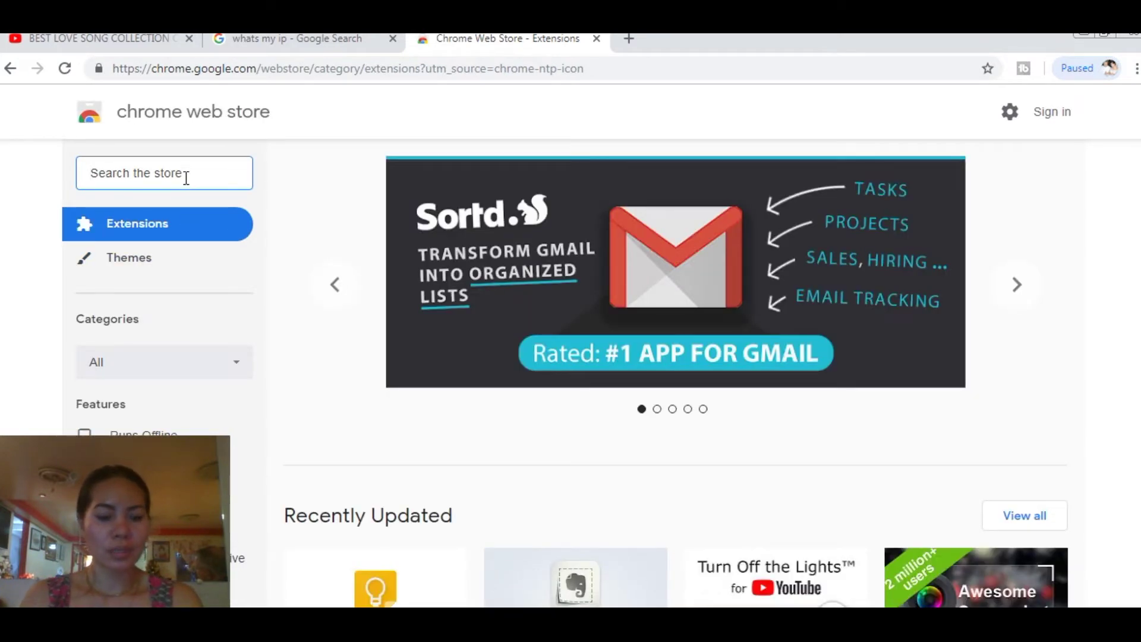
{"action": "type", "text": "br"}
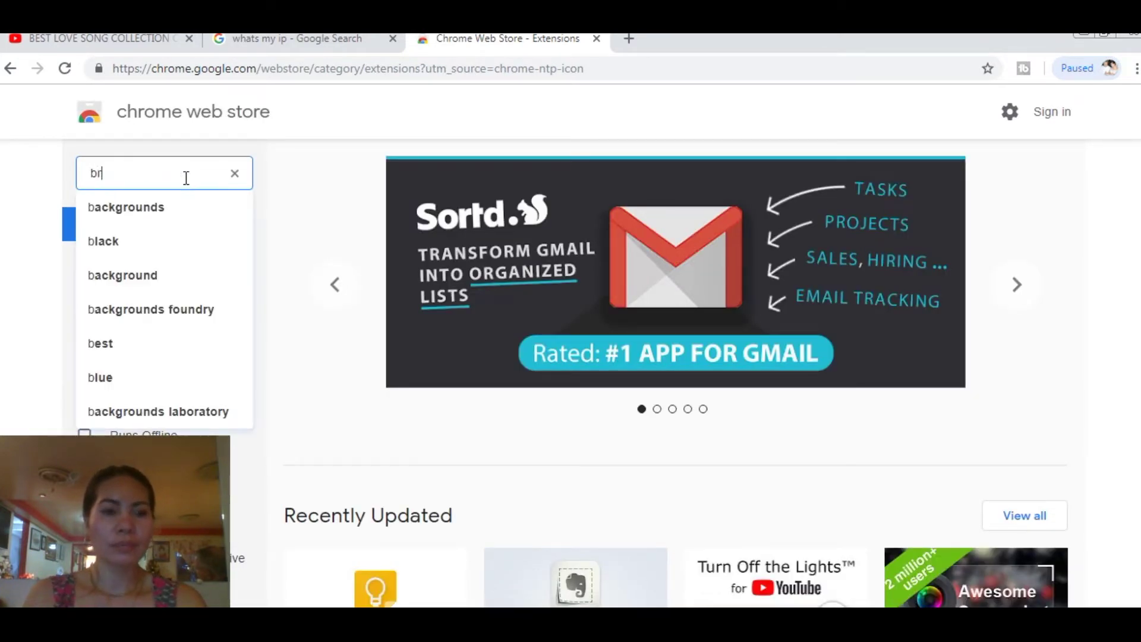
{"action": "type", "text": "owsec"}
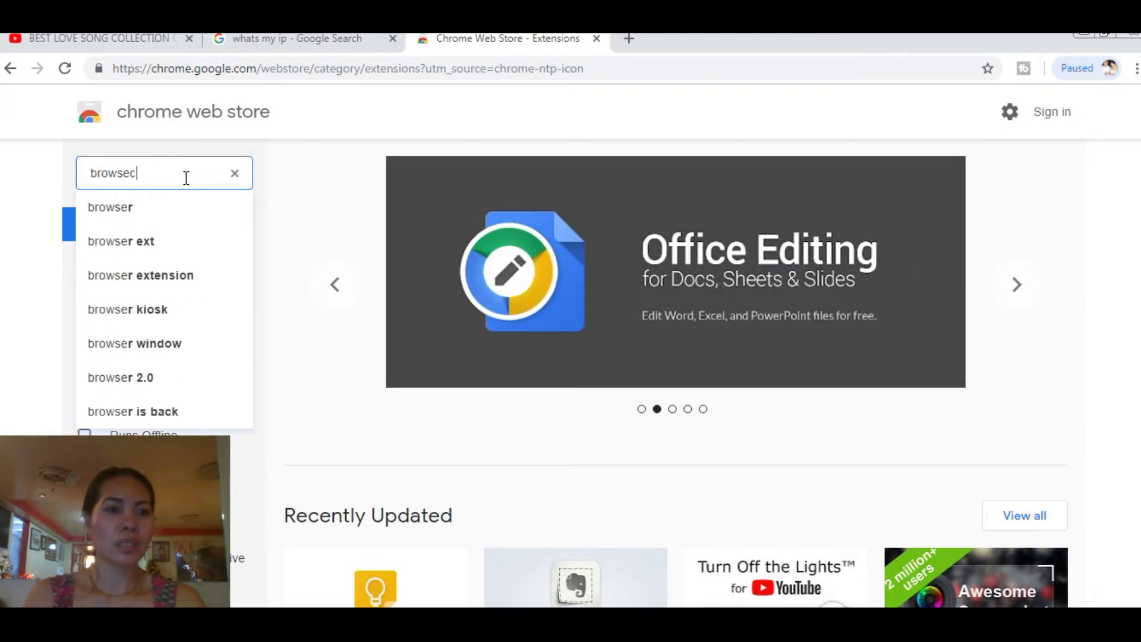
{"action": "key", "text": "Return"}
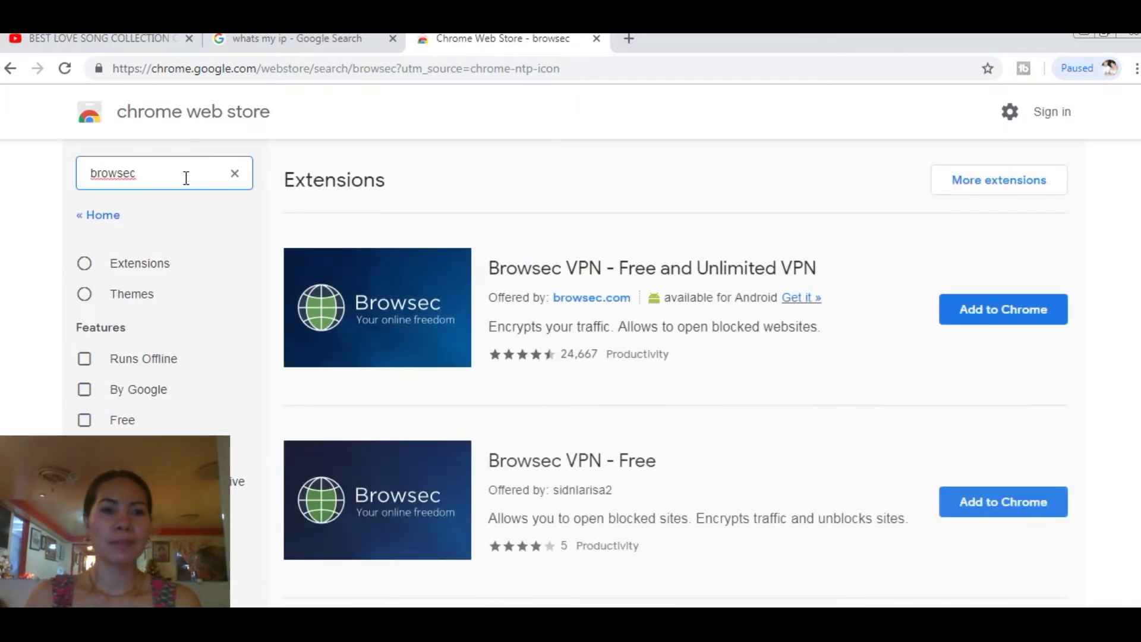
{"action": "left_click", "coordinate": [963, 313]}
Add the Browsec VPN - Free and Unlimited VPN extension and dismiss the added notice.
{"action": "left_click", "coordinate": [981, 314]}
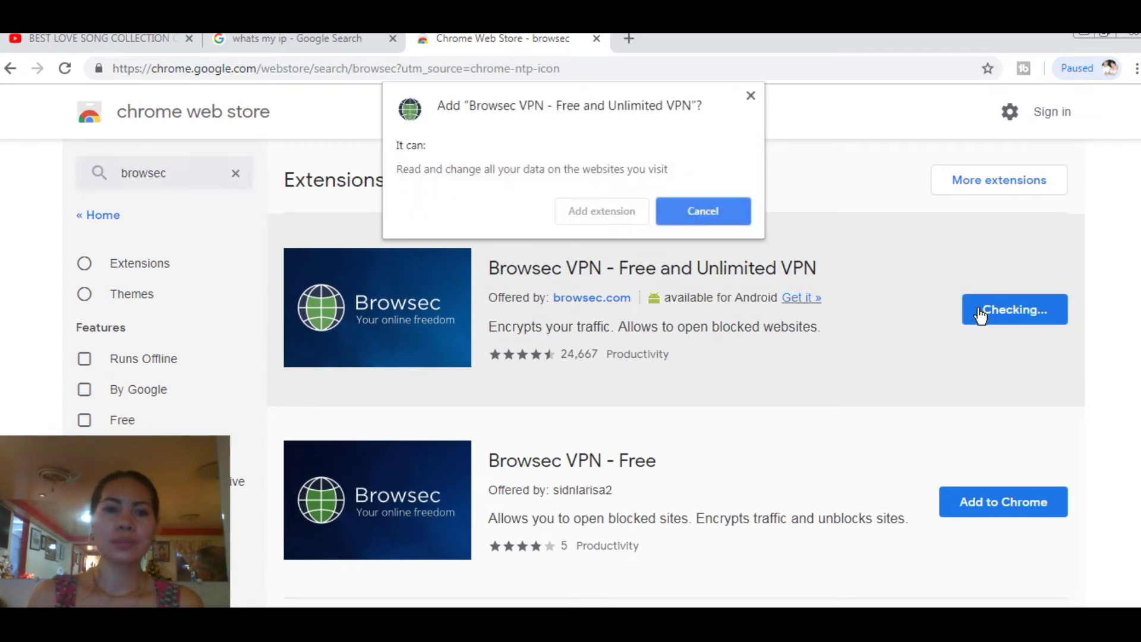
{"action": "left_click", "coordinate": [595, 218]}
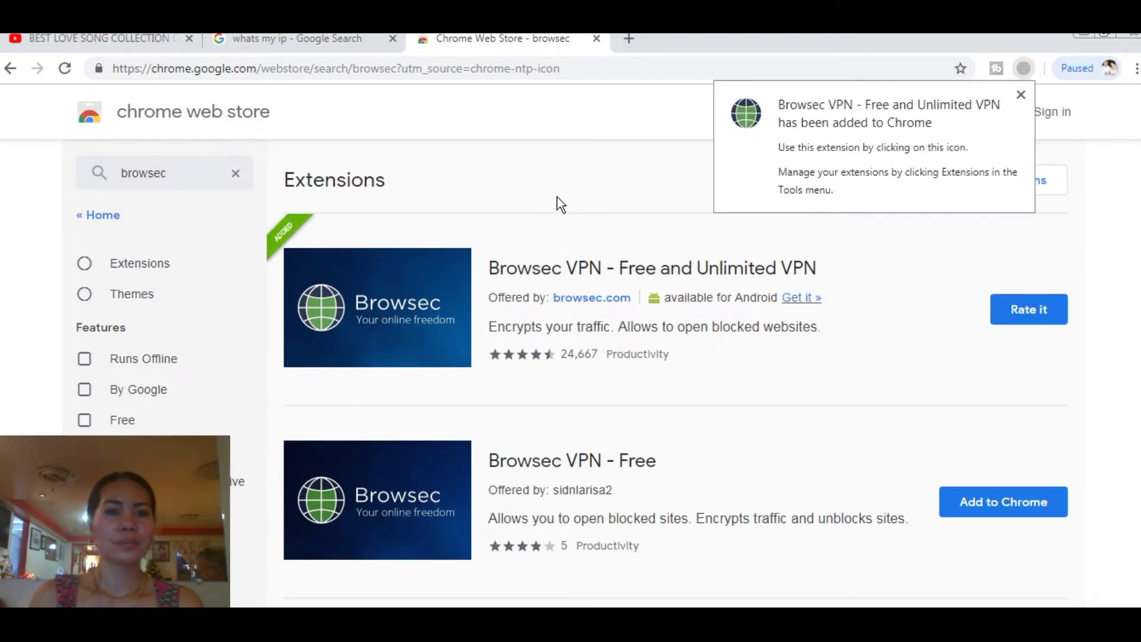
{"action": "left_click", "coordinate": [1021, 95]}
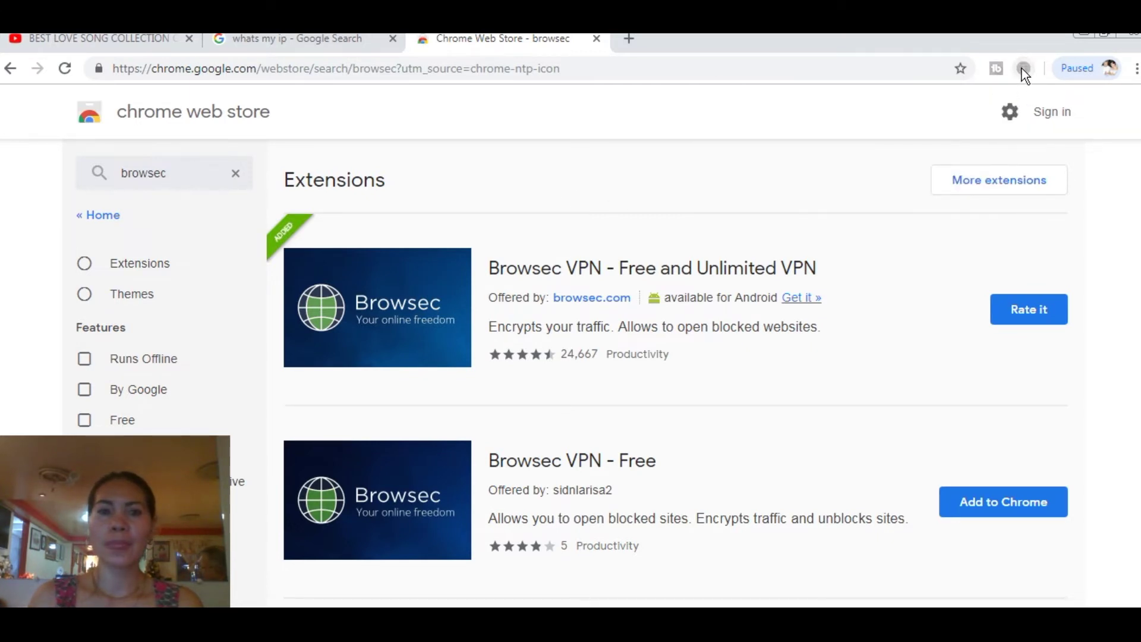
{"action": "left_click", "coordinate": [1022, 69]}
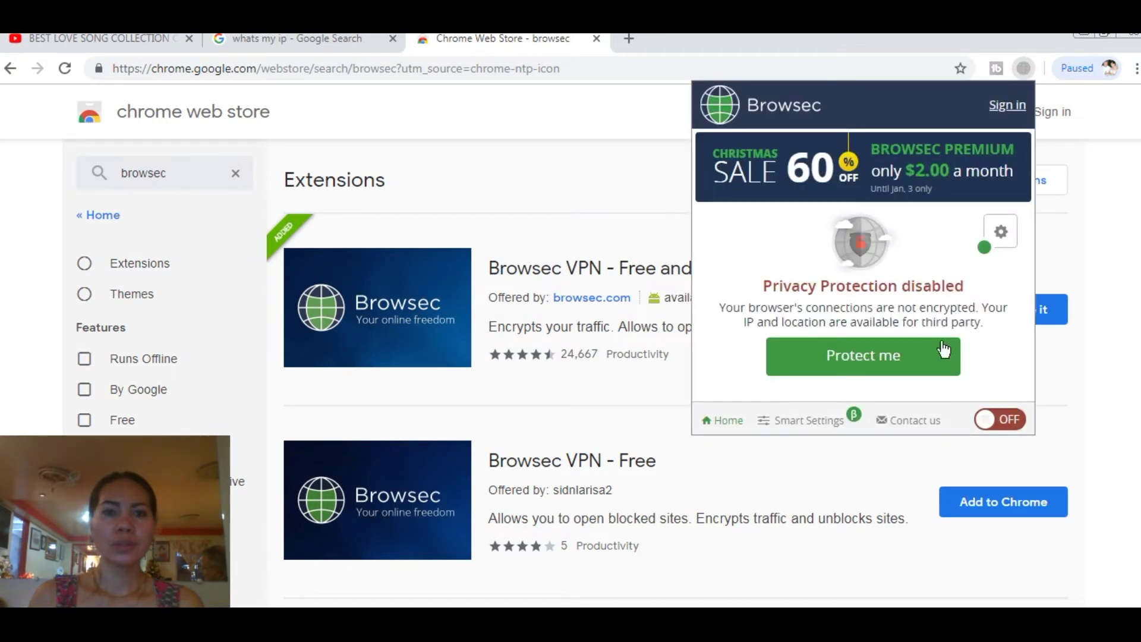
Switch Browsec protection on, close its welcome tab, and set the location to United States.
{"action": "left_click", "coordinate": [1011, 421]}
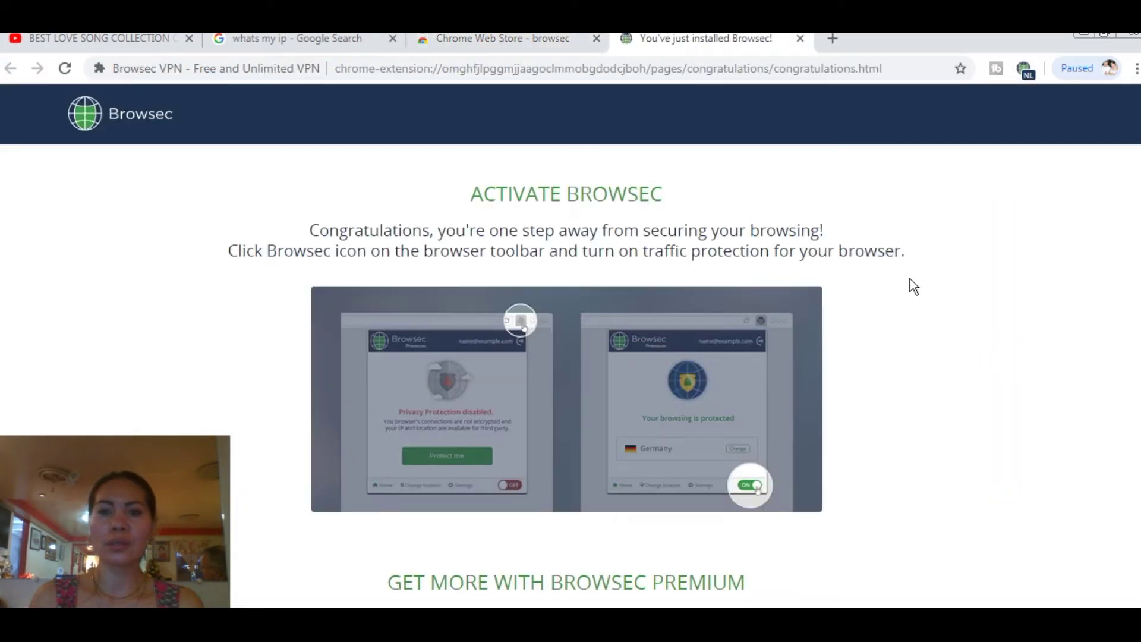
{"action": "left_click", "coordinate": [800, 39]}
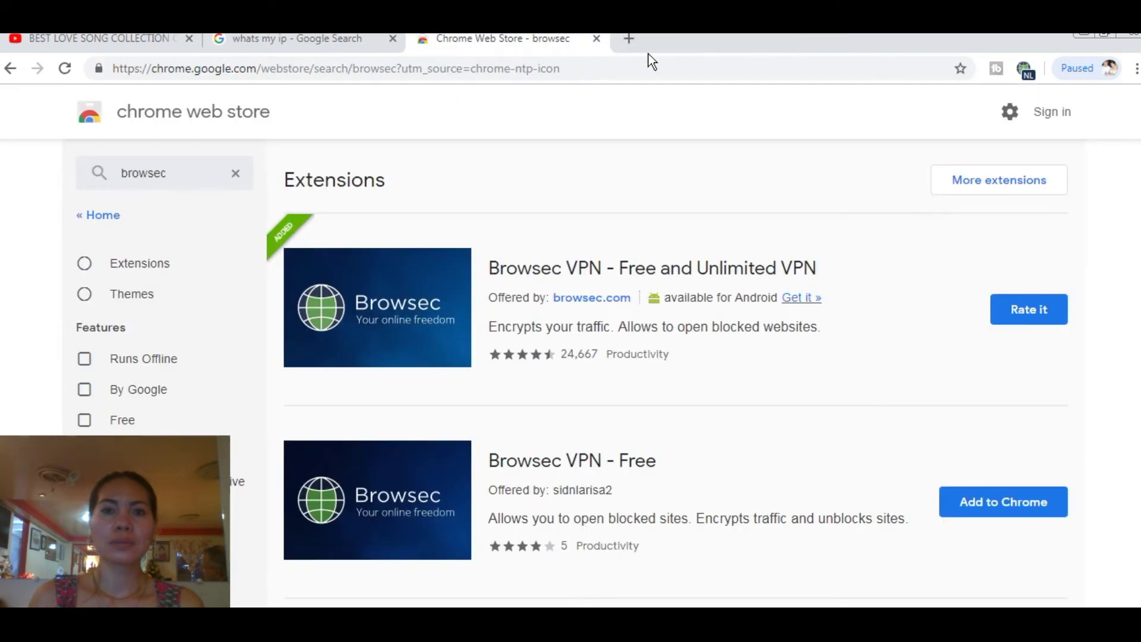
{"action": "left_click", "coordinate": [1024, 68]}
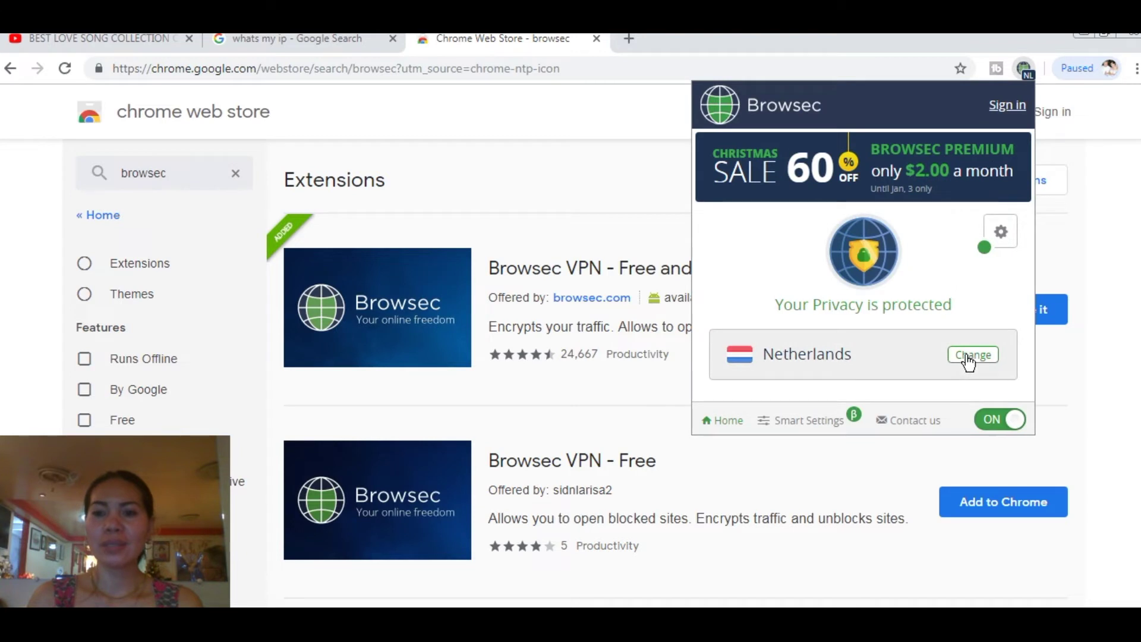
{"action": "left_click", "coordinate": [971, 356]}
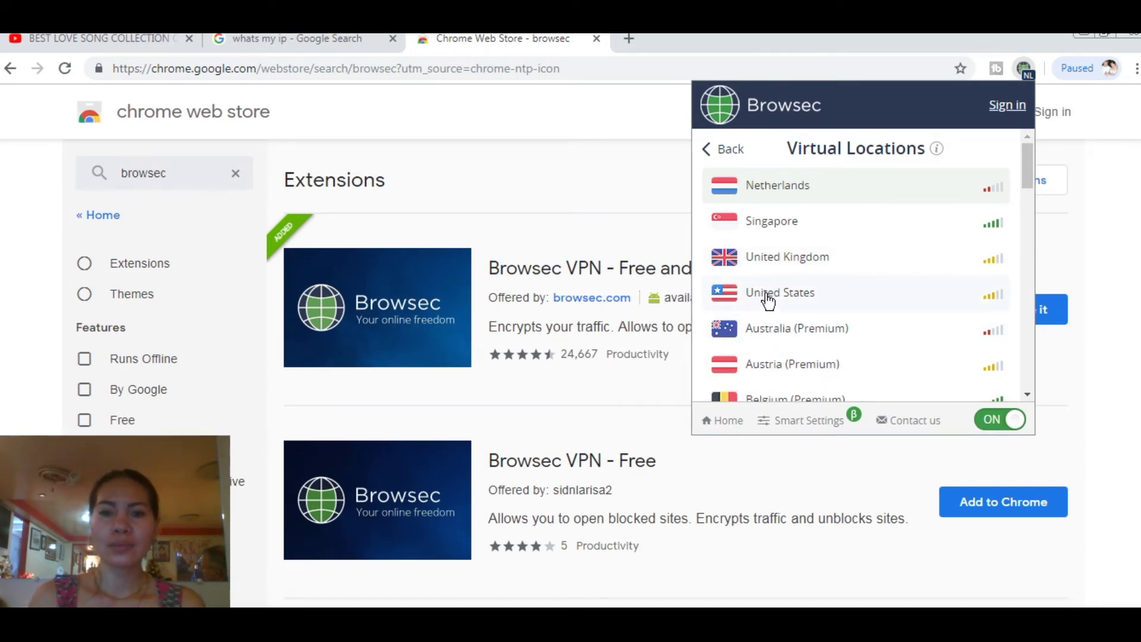
{"action": "left_click", "coordinate": [767, 294]}
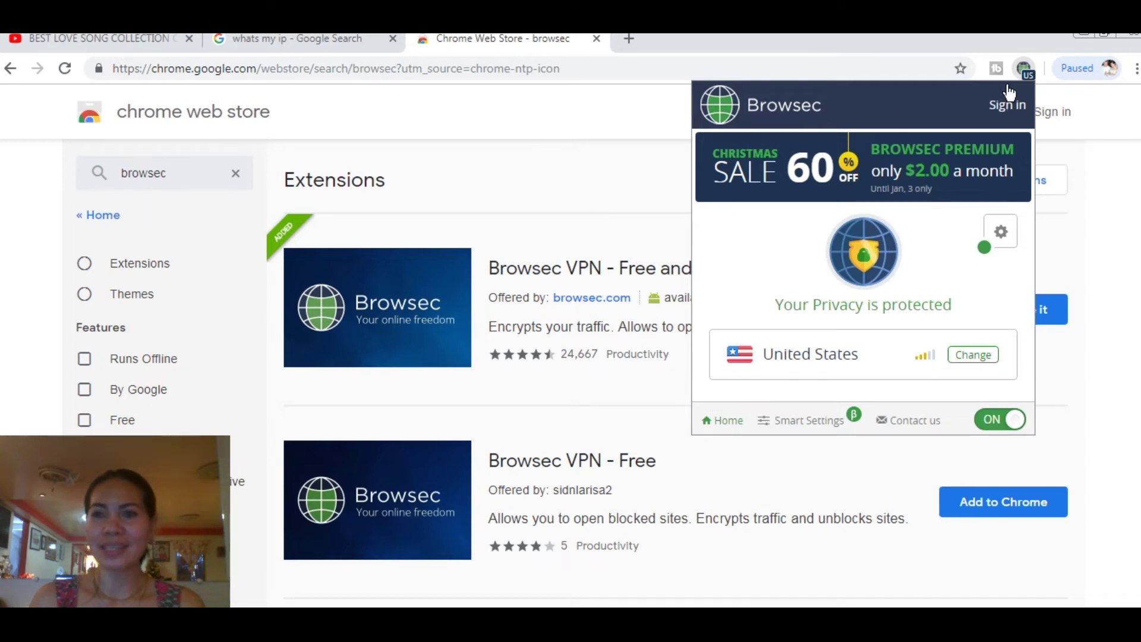
{"action": "left_click", "coordinate": [597, 116]}
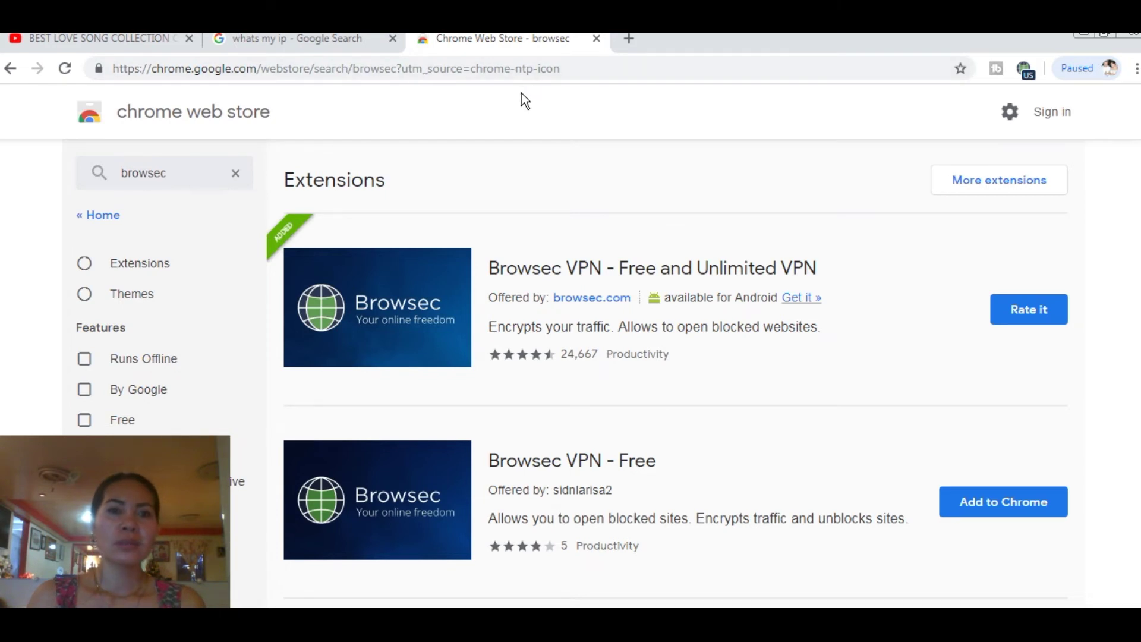
Search 'whats my ip' in a new tab, showing the new IP 104.236.233.182.
{"action": "left_click", "coordinate": [625, 48]}
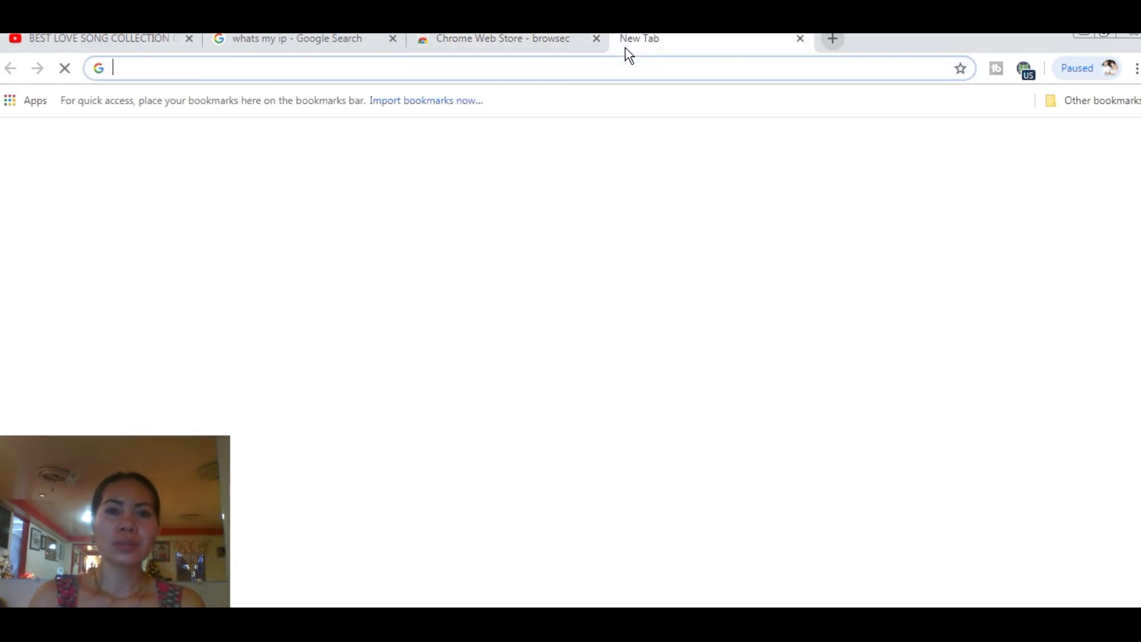
{"action": "type", "text": "my"}
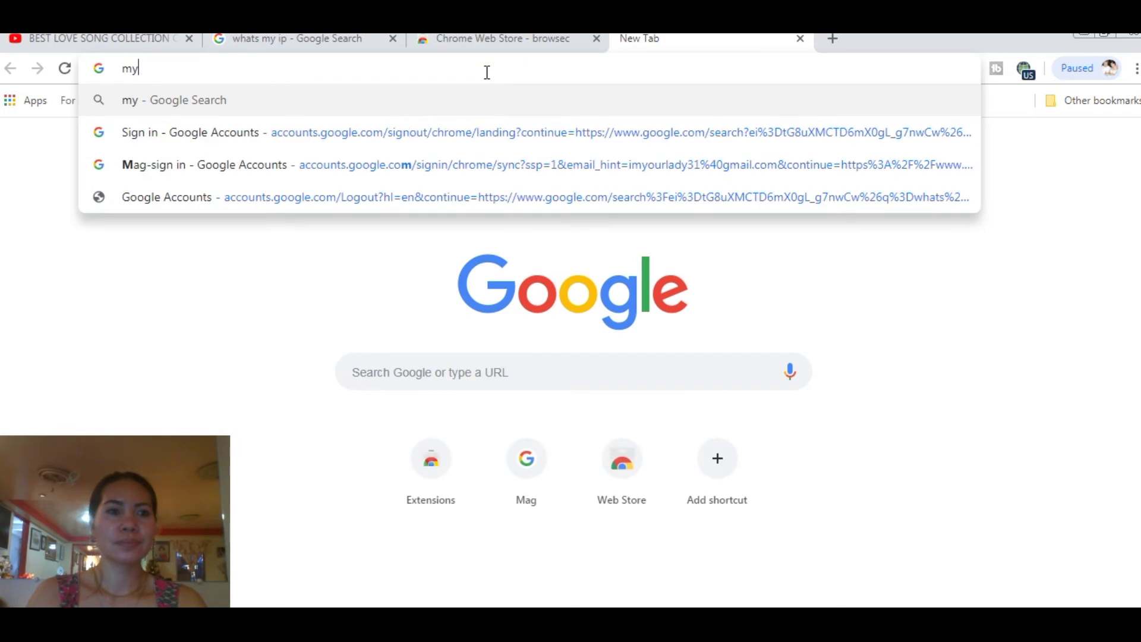
{"action": "key", "text": "BackSpace"}
{"action": "key", "text": "BackSpace"}
{"action": "type", "text": "what"}
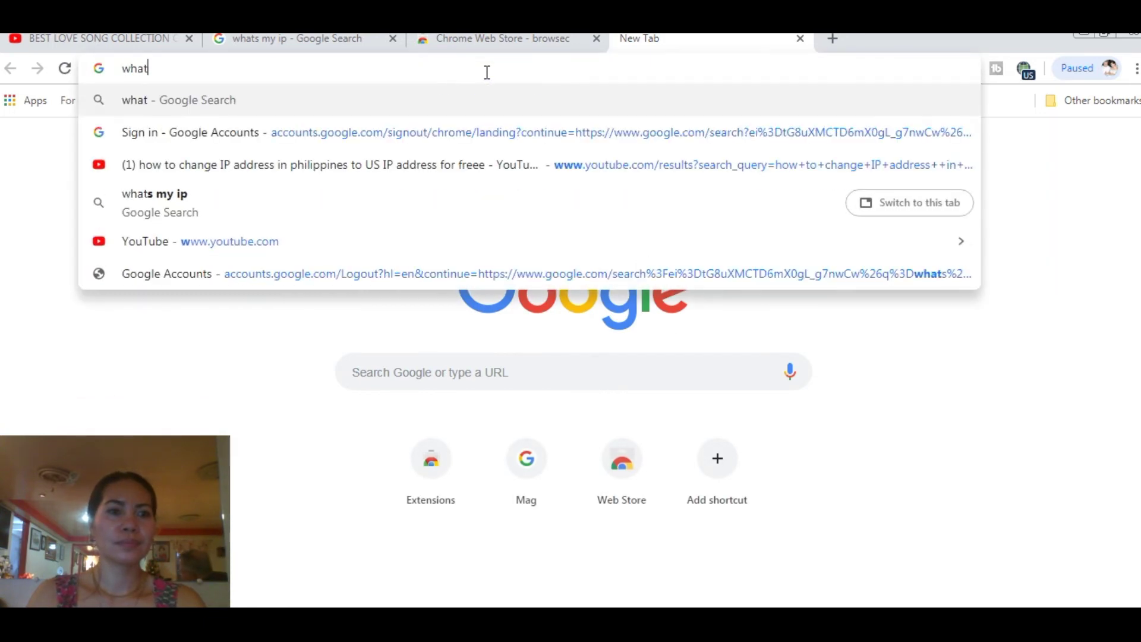
{"action": "type", "text": "s my ip"}
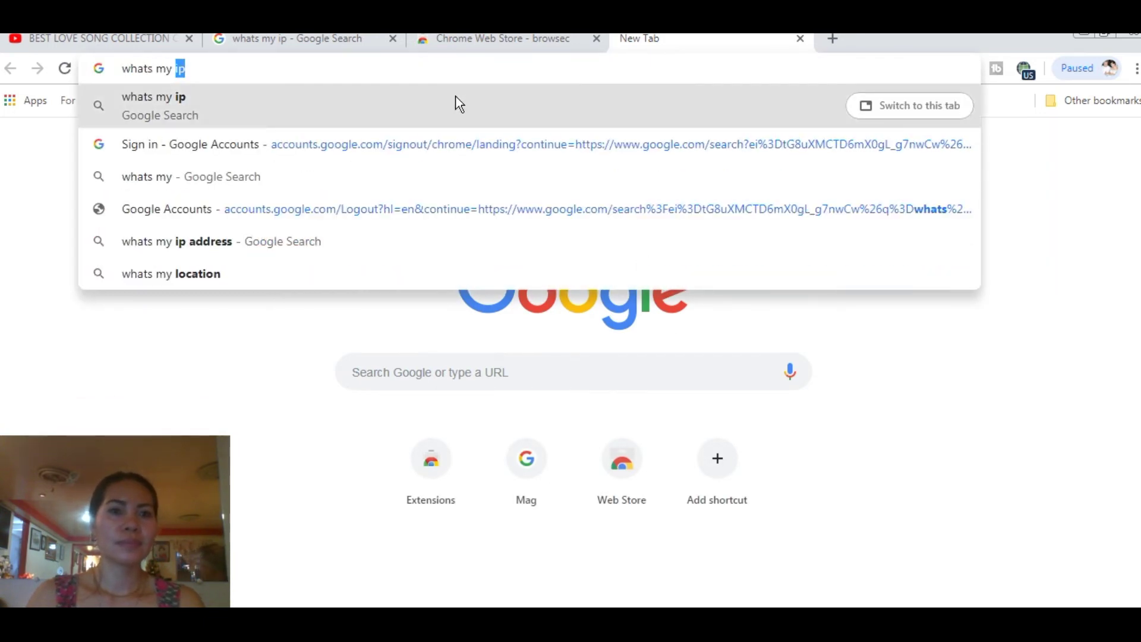
{"action": "left_click", "coordinate": [455, 102]}
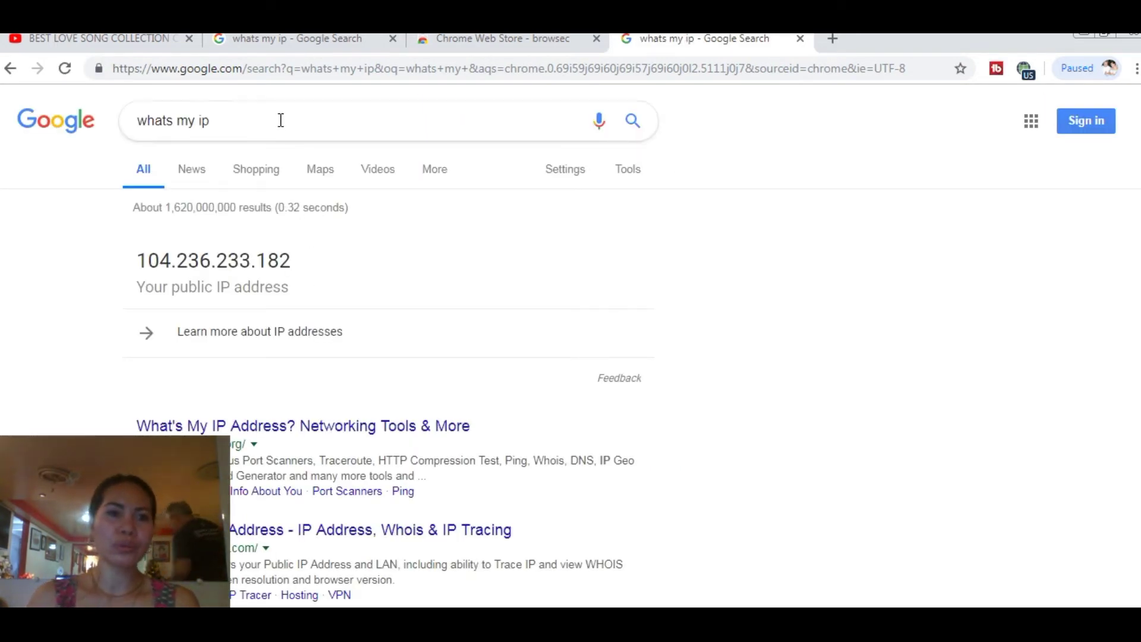
{"action": "left_click", "coordinate": [271, 43]}
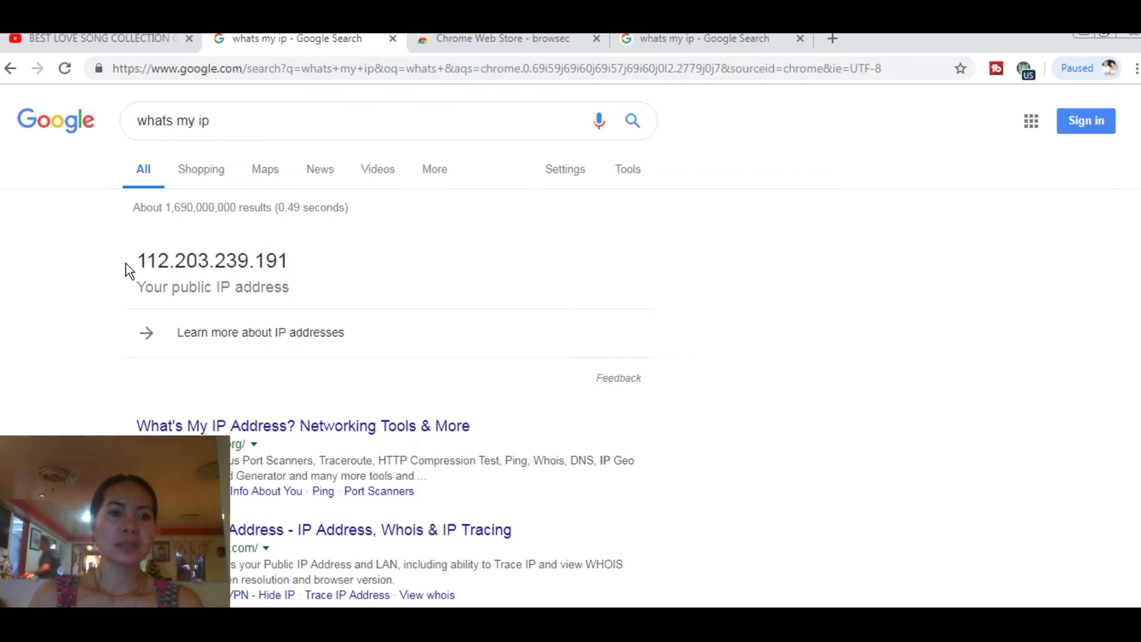
{"action": "left_click_drag", "start_coordinate": [130, 263], "coordinate": [318, 263]}
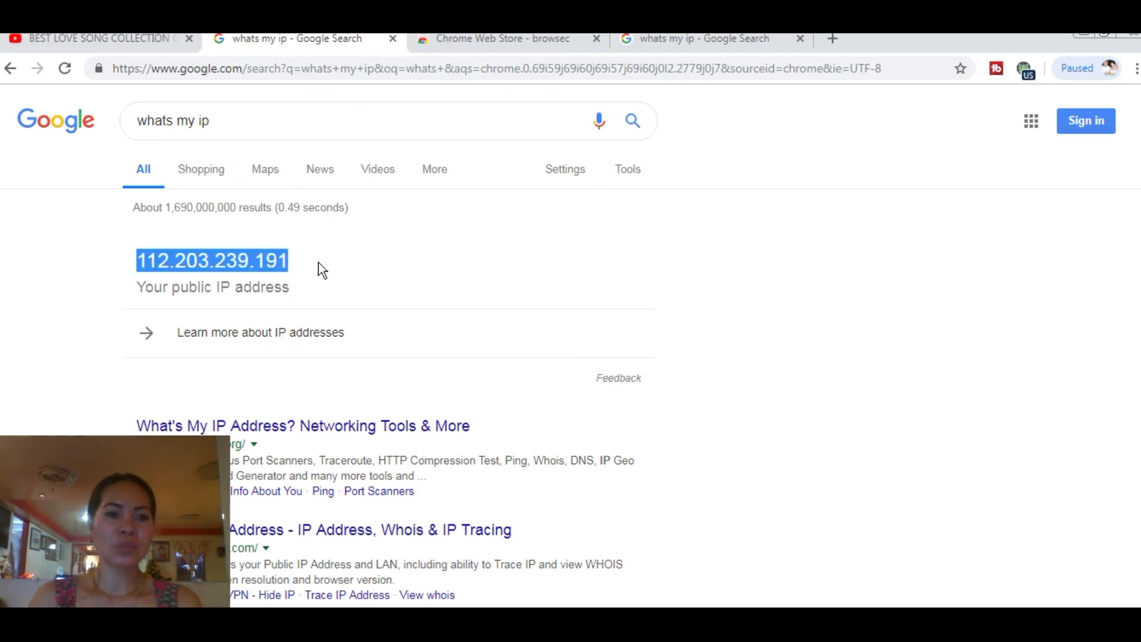
{"action": "left_click", "coordinate": [712, 37]}
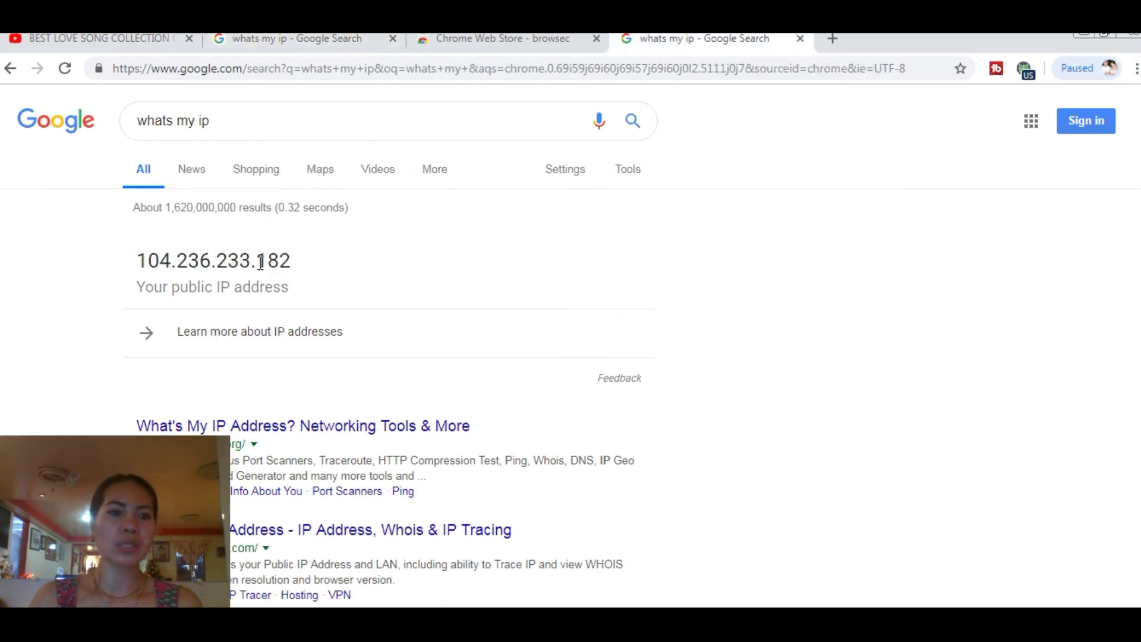
{"action": "left_click_drag", "start_coordinate": [259, 261], "coordinate": [309, 266]}
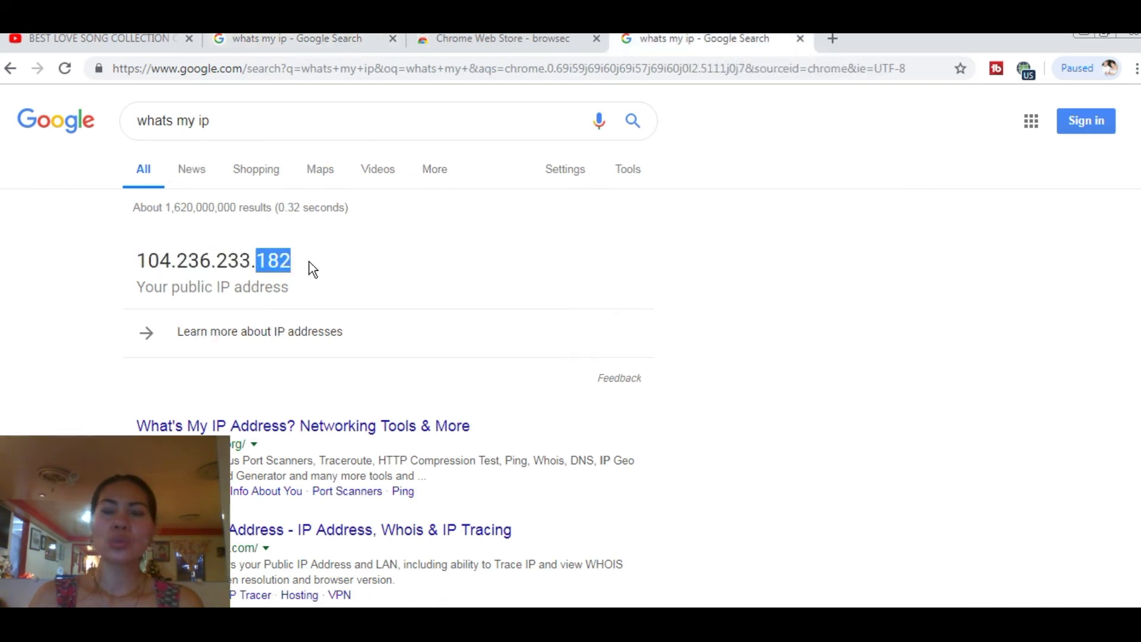
{"action": "left_click", "coordinate": [309, 266]}
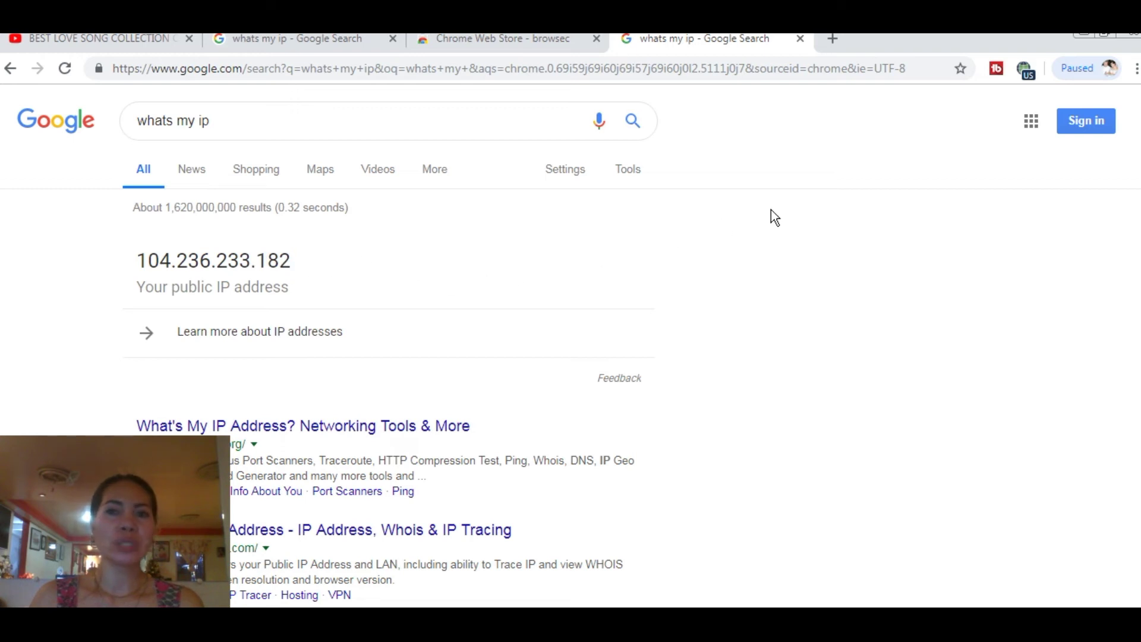